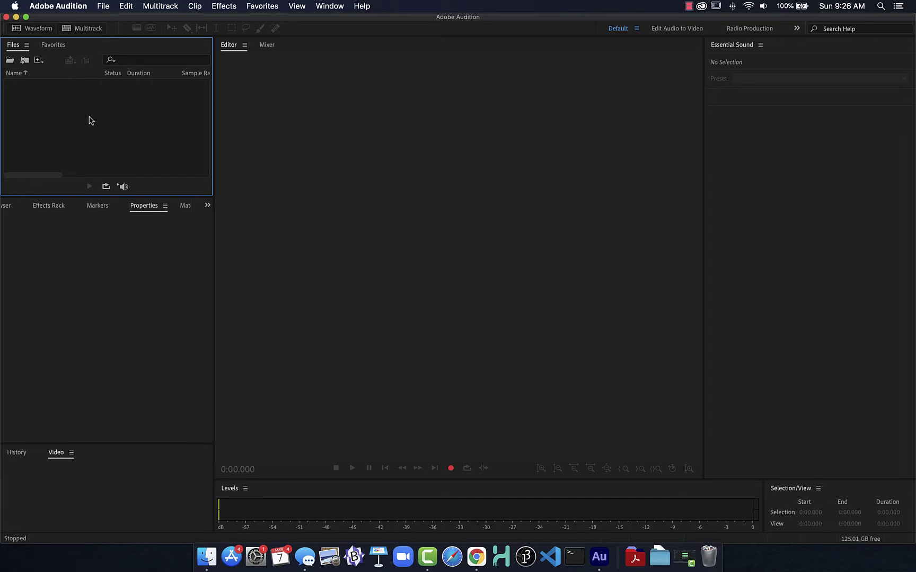
# Open Incentivize_FULL_AM21356.wav from the auditionDemo folder and play the first moments of the track
pyautogui.doubleClick(62, 108)
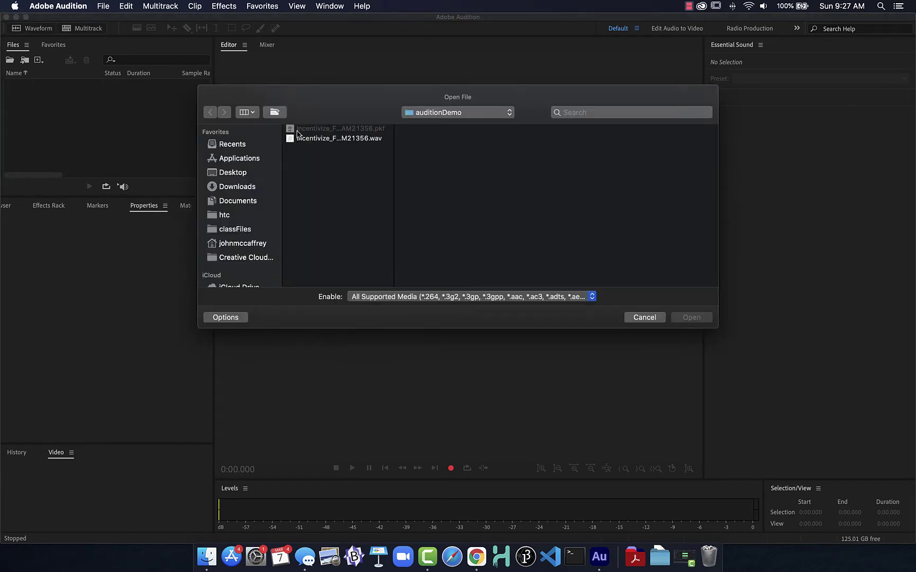
pyautogui.click(323, 140)
pyautogui.click(700, 319)
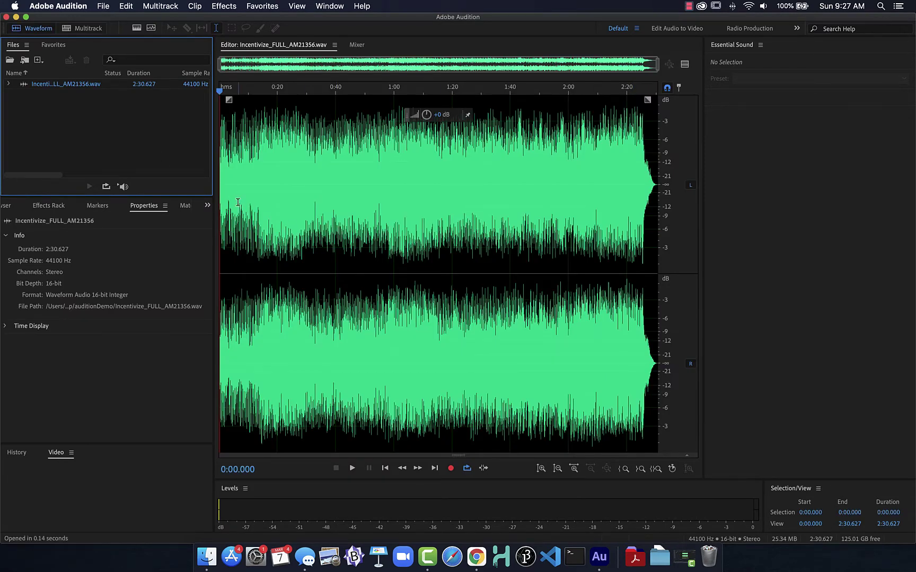
pyautogui.press('space')
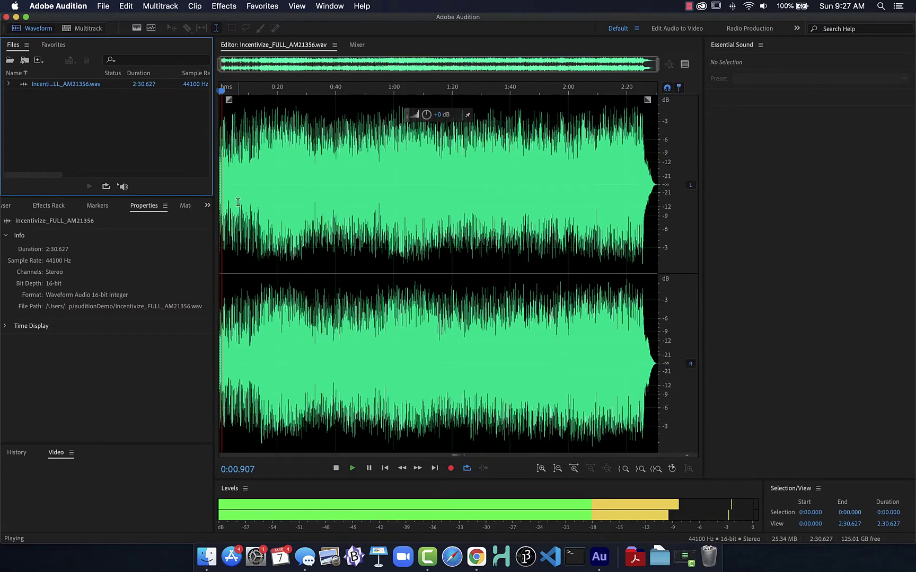
pyautogui.press('space')
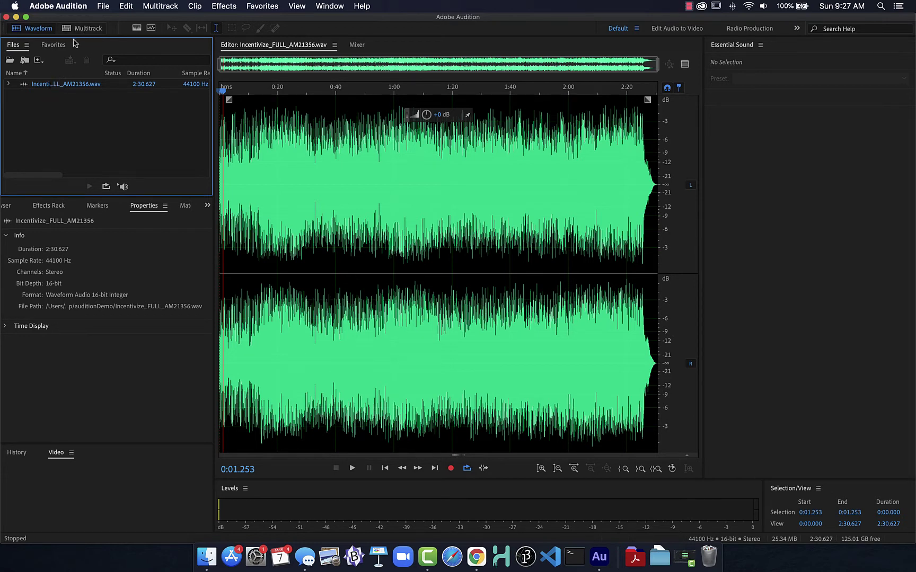
# Insert the imported WAV file into a new multitrack session named remix, stored in the auditionDemo folder on the Desktop
pyautogui.rightClick(60, 87)
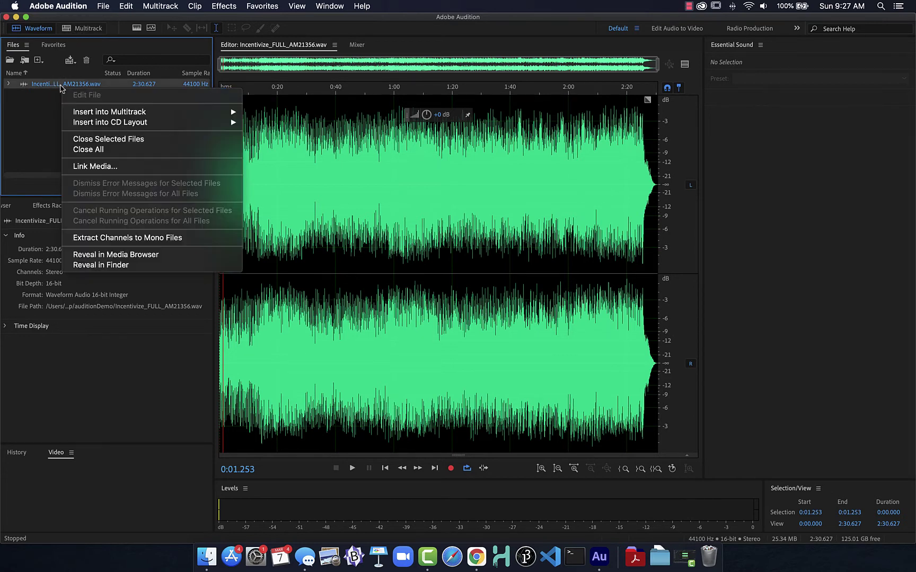
pyautogui.moveTo(91, 112)
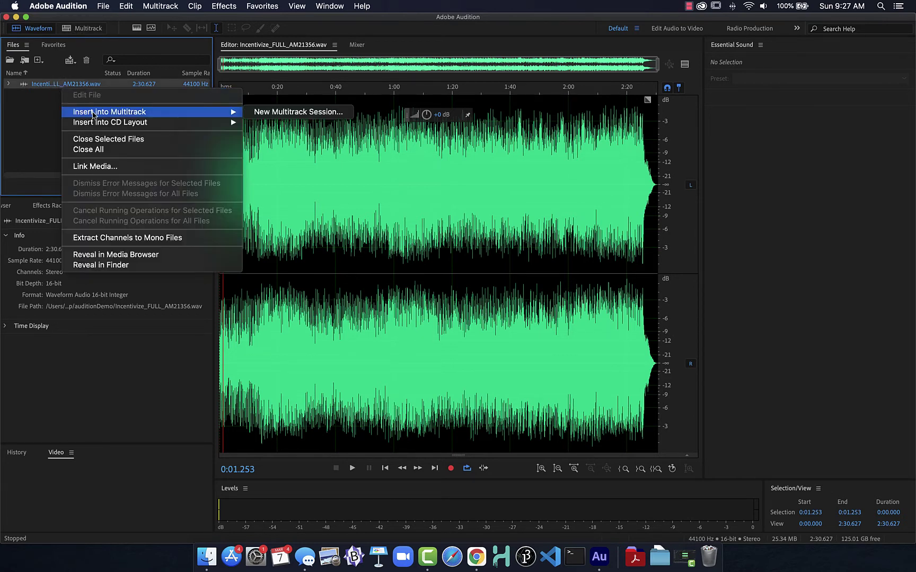
pyautogui.click(300, 112)
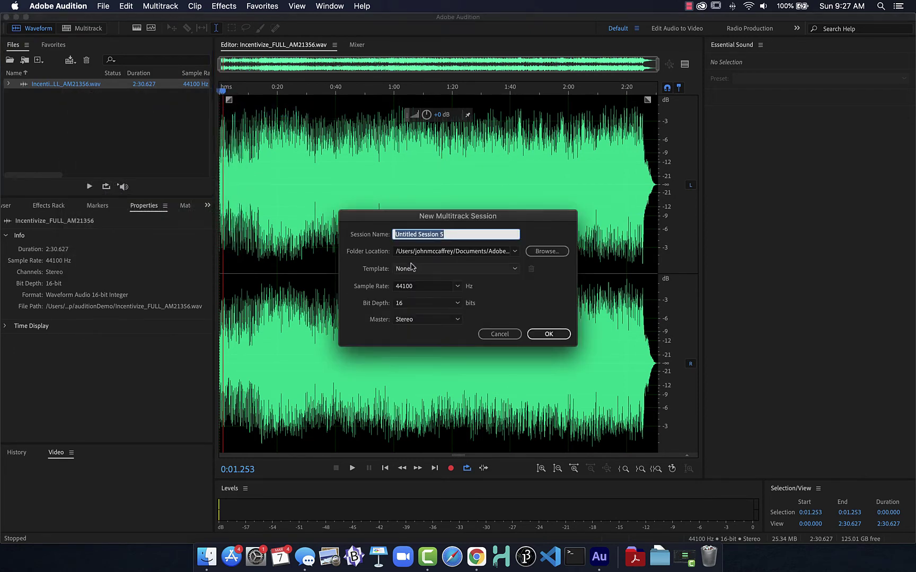
pyautogui.write('remi')
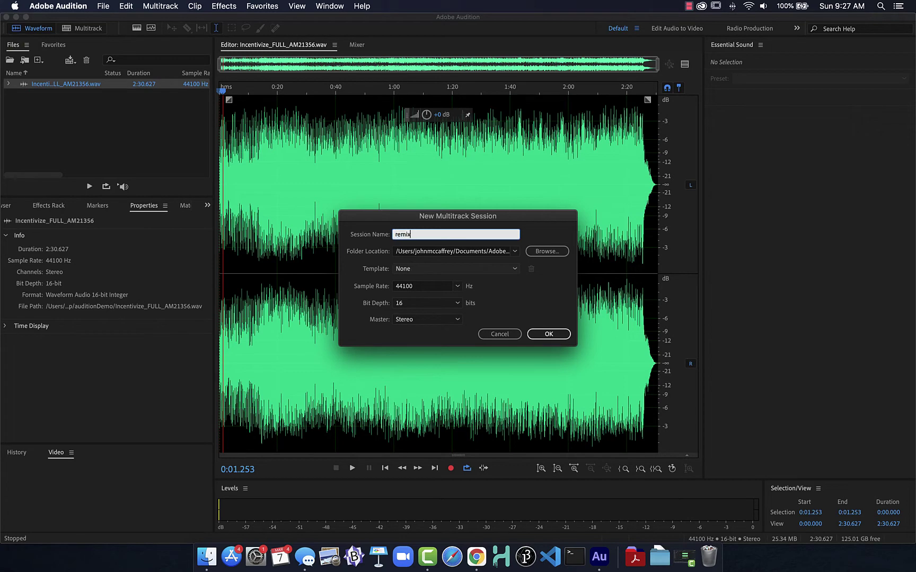
pyautogui.write('x')
pyautogui.click(547, 252)
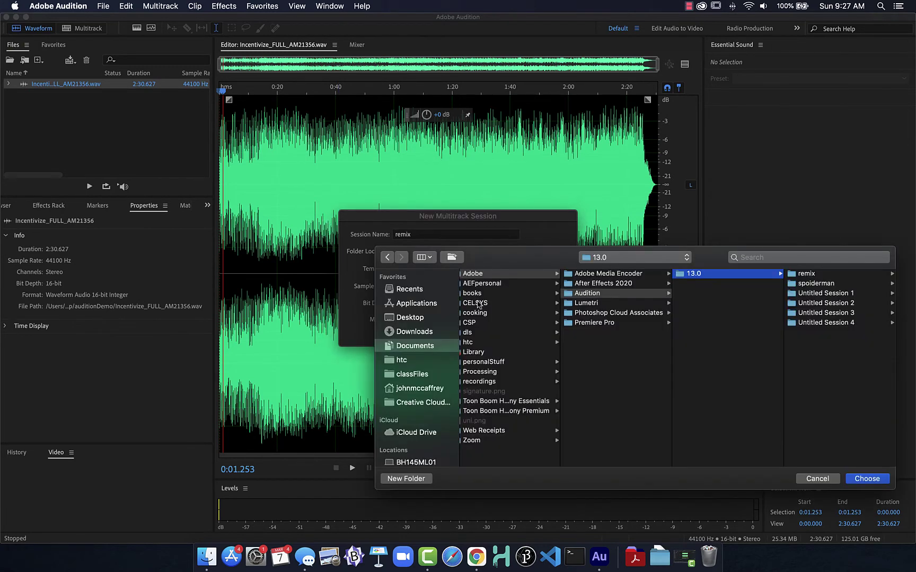
pyautogui.click(421, 318)
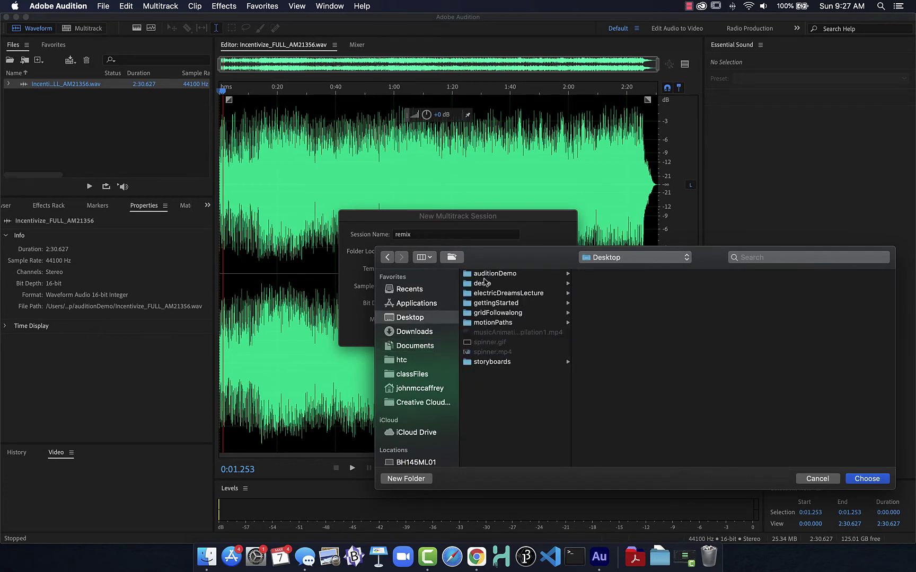
pyautogui.click(487, 274)
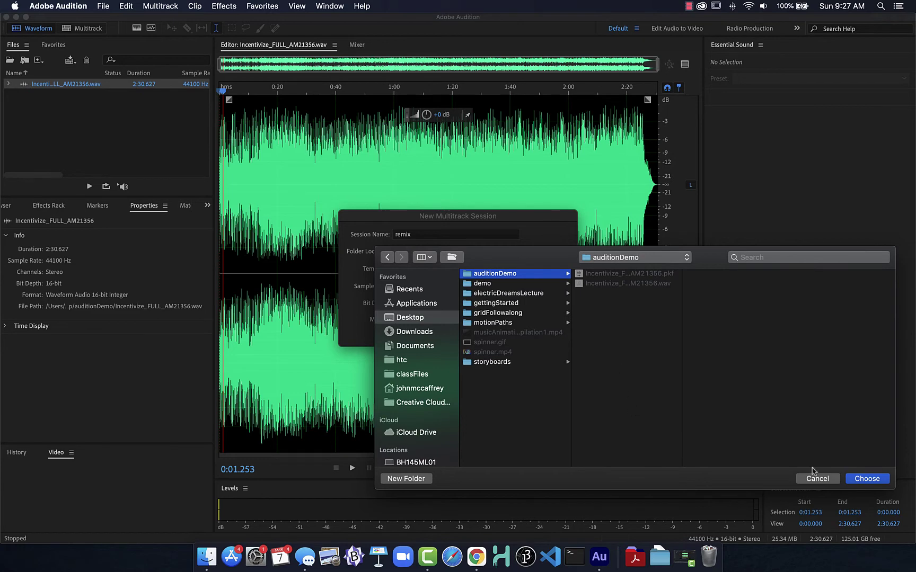
pyautogui.click(868, 479)
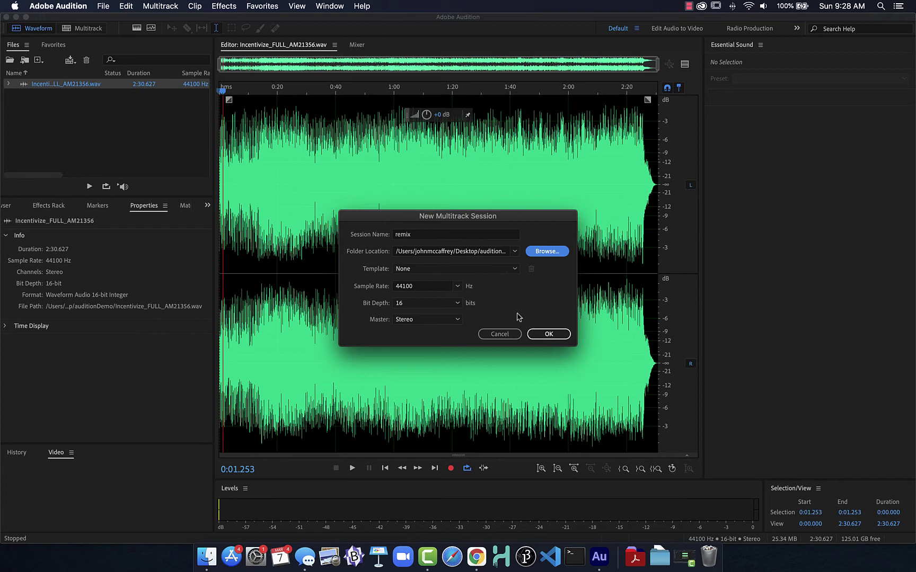
pyautogui.click(543, 335)
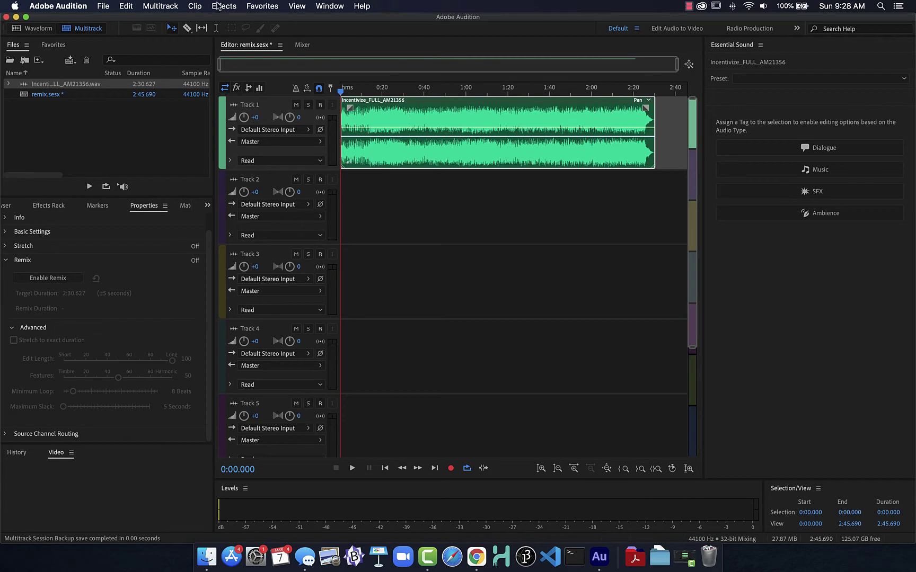
# Enable Remix on the Incentivize_FULL_AM21356 clip in Track 1
pyautogui.click(200, 4)
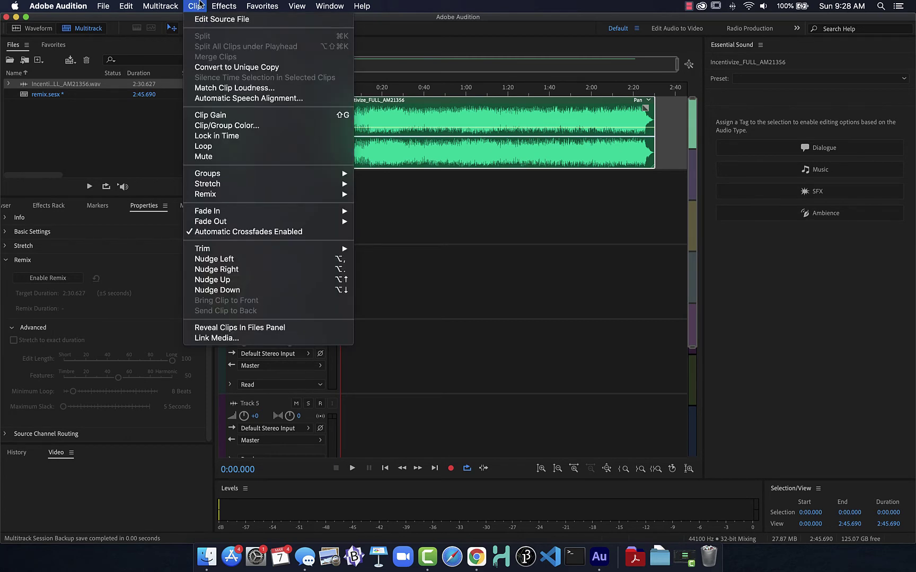
pyautogui.moveTo(276, 194)
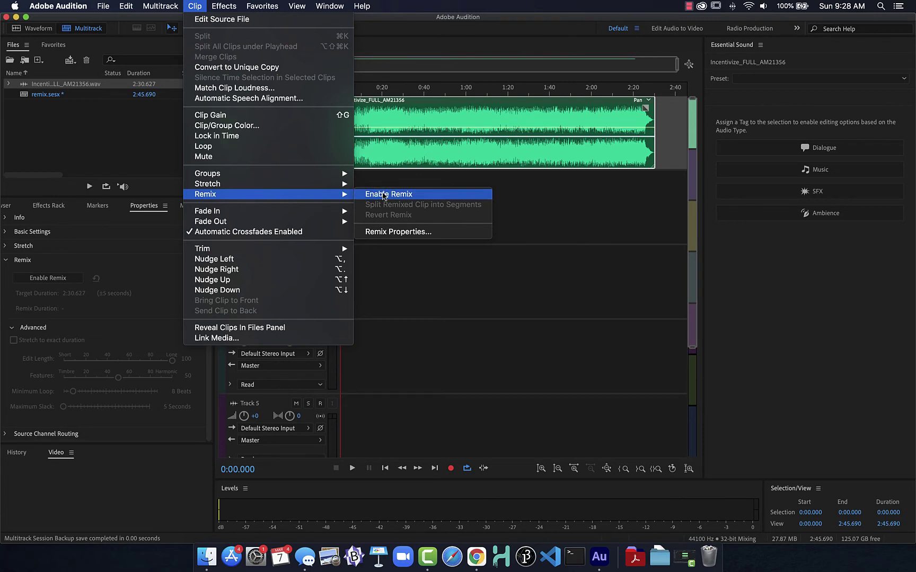
pyautogui.click(384, 194)
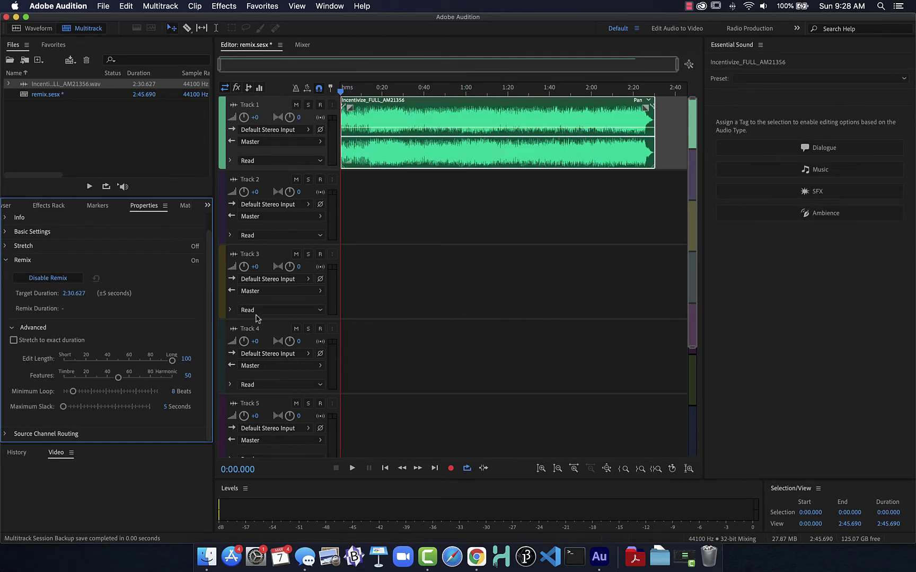
# Set the clip's Remix target duration to 1:00.627
pyautogui.click(72, 295)
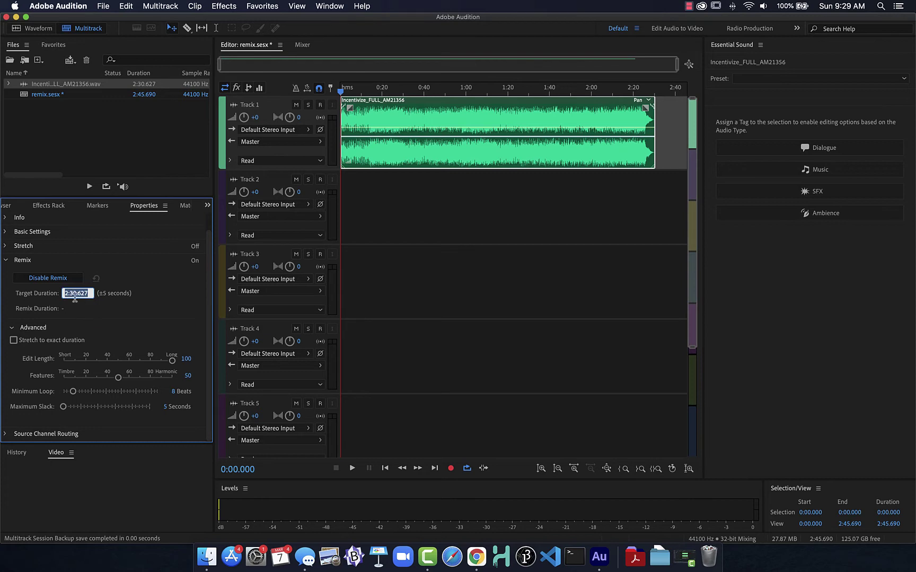
pyautogui.click(73, 296)
pyautogui.doubleClick(72, 295)
pyautogui.moveTo(68, 293); pyautogui.dragTo(60, 294)
pyautogui.write('1')
pyautogui.write('0')
pyautogui.press('Return')
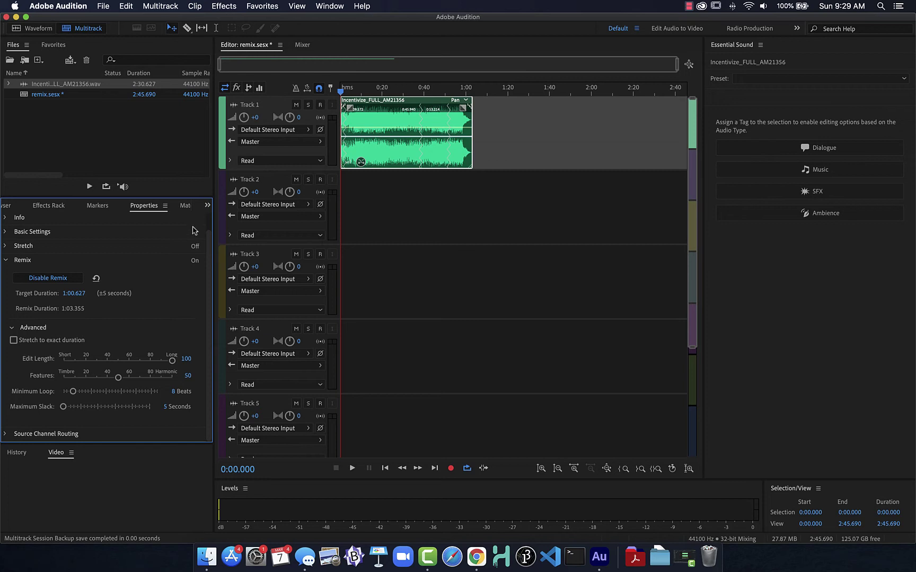
# Set the clip's Remix target duration to 0:20.627 and play back the remixed clip, skipping ahead to its ending
pyautogui.click(73, 294)
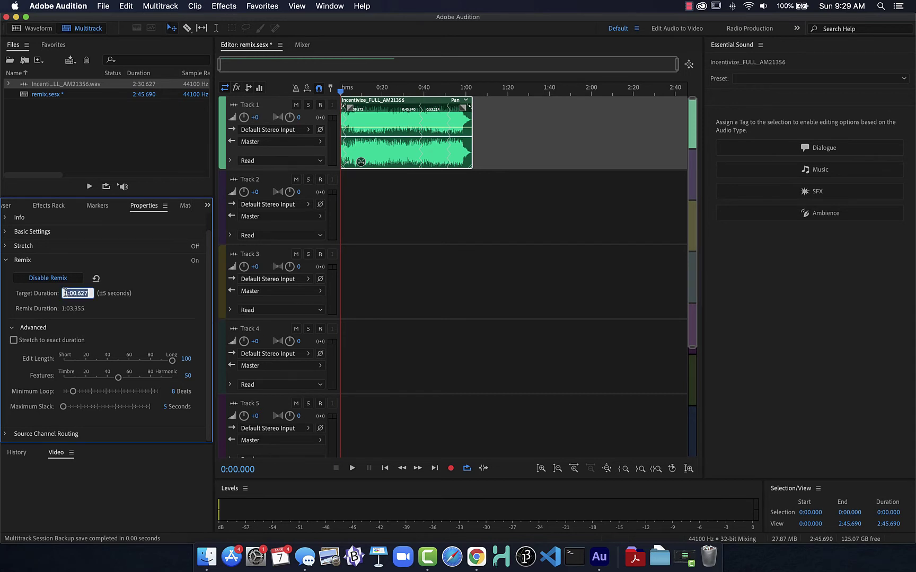
pyautogui.click(67, 293)
pyautogui.moveTo(67, 293); pyautogui.dragTo(64, 293)
pyautogui.write('0')
pyautogui.moveTo(73, 293); pyautogui.dragTo(70, 293)
pyautogui.write('2')
pyautogui.press('Return')
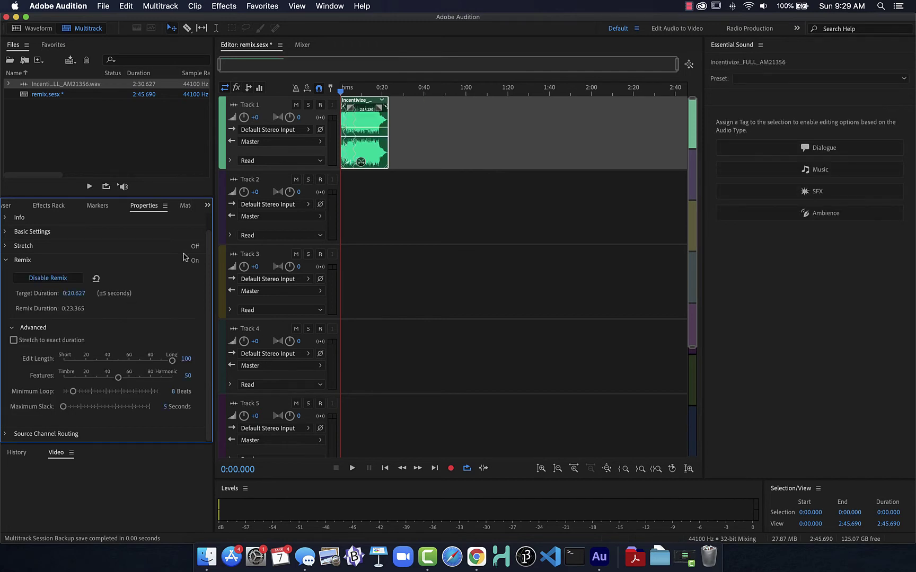
pyautogui.press('space')
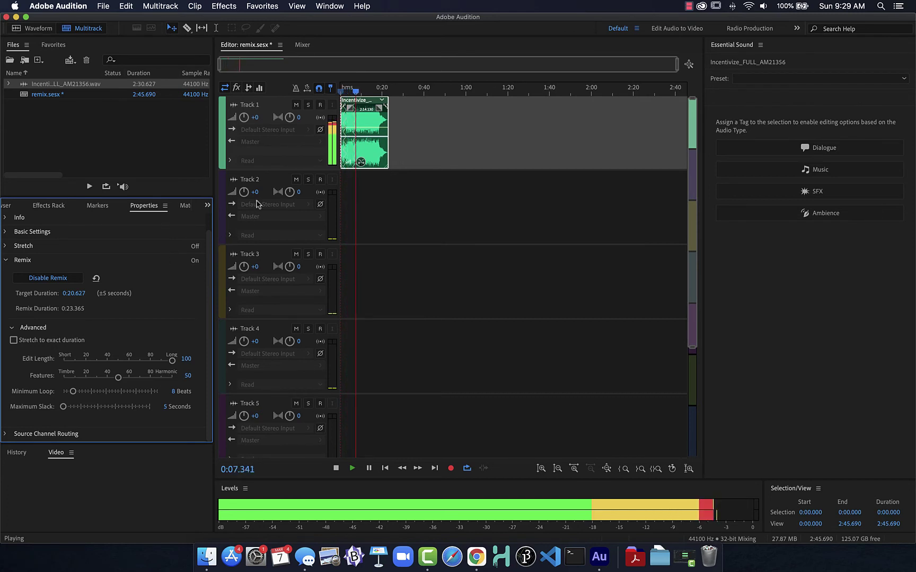
pyautogui.click(376, 91)
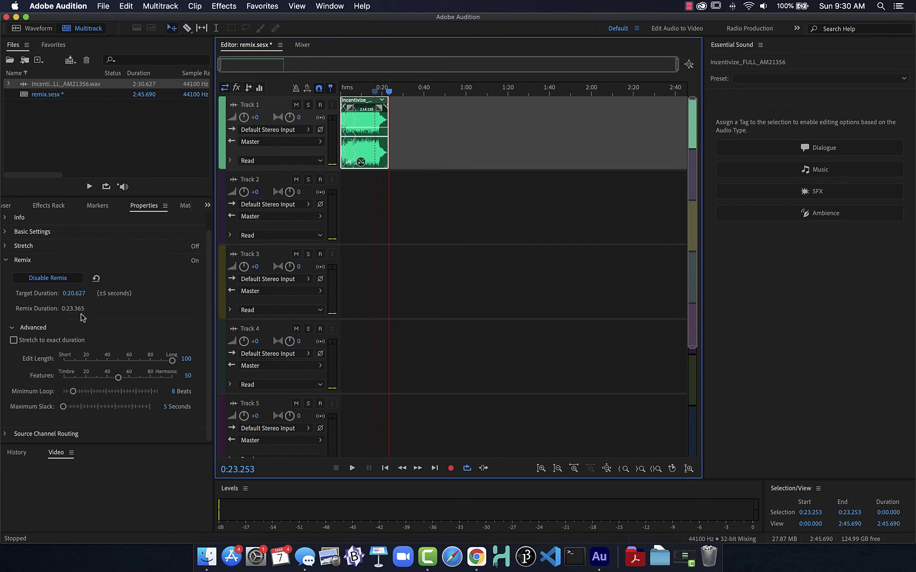
# Export the entire session as a multitrack mixdown named remix_mixdown.wav in Wave PCM format to the Desktop/auditionDemo/remix folder
pyautogui.click(103, 6)
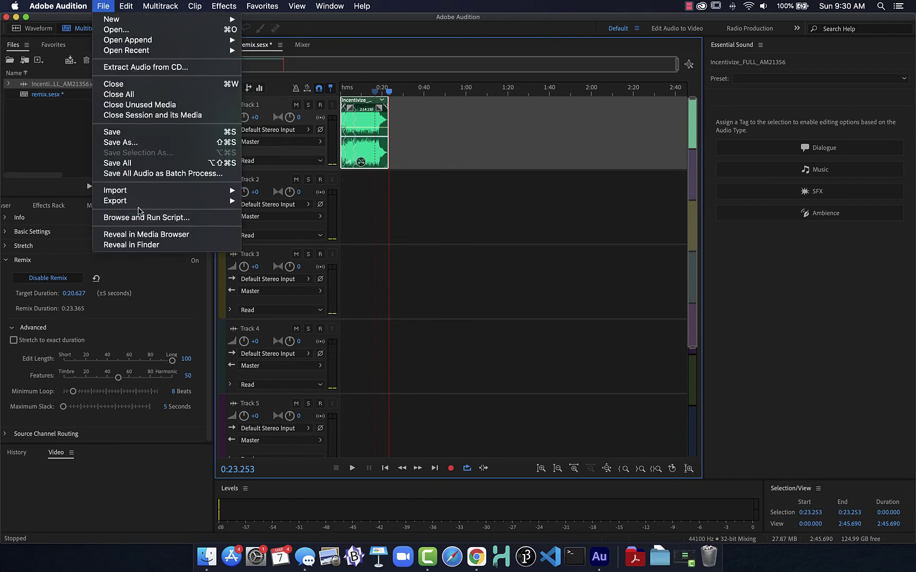
pyautogui.moveTo(141, 204)
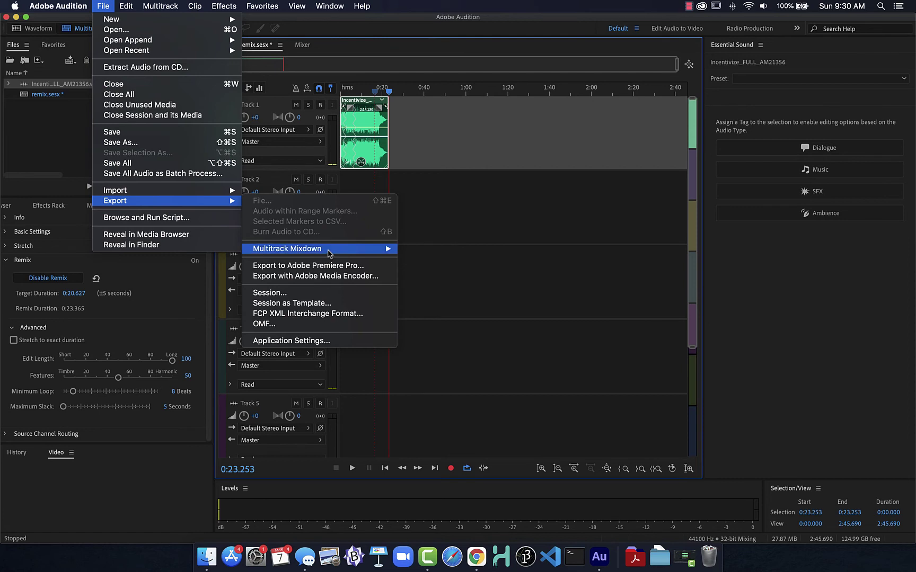
pyautogui.moveTo(330, 250)
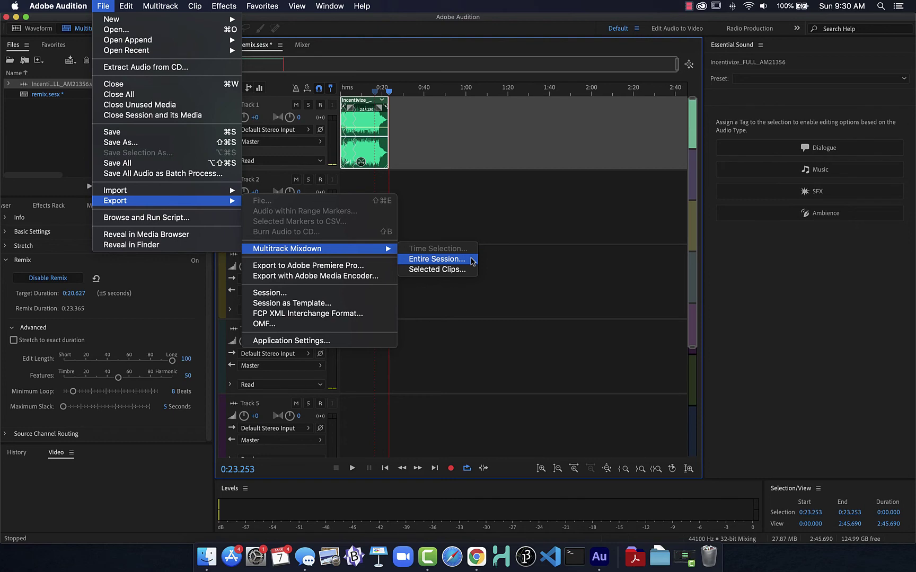
pyautogui.click(472, 262)
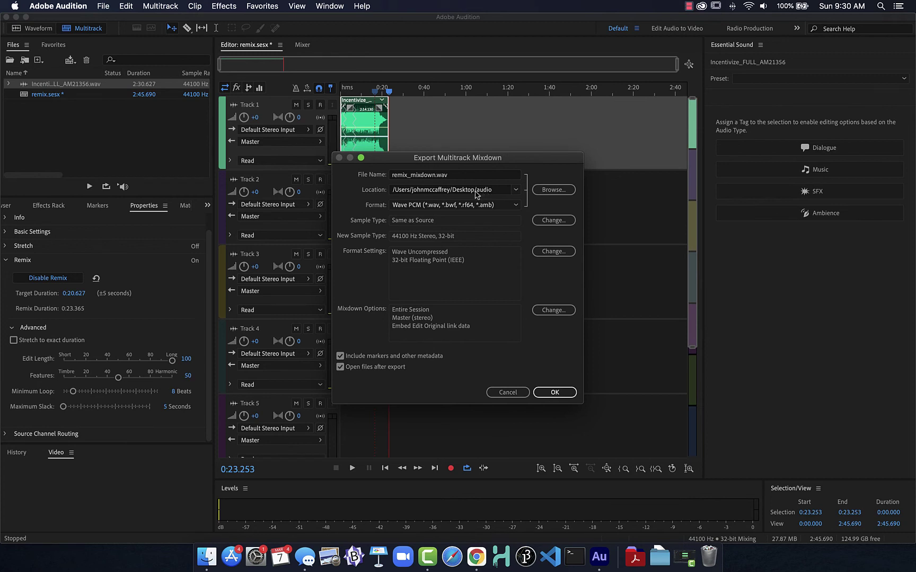
pyautogui.click(514, 191)
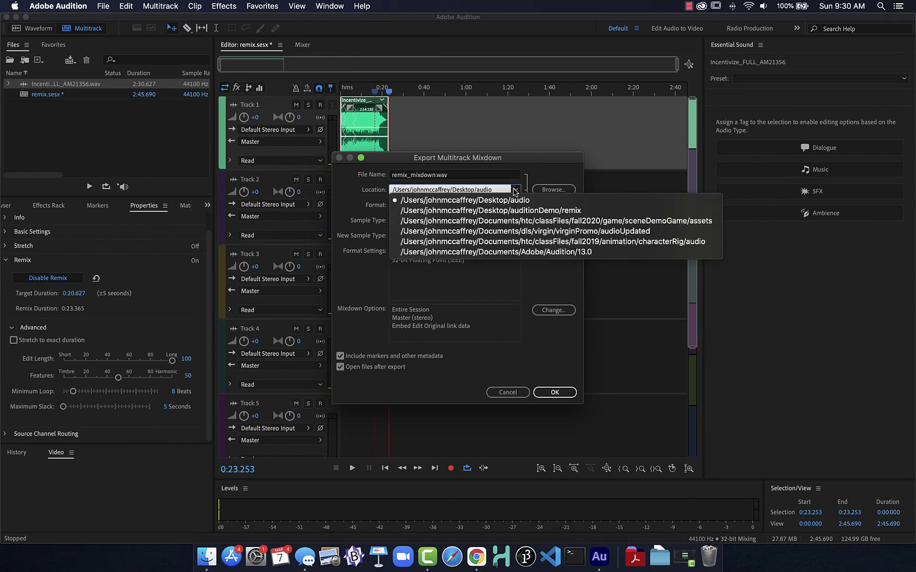
pyautogui.click(504, 210)
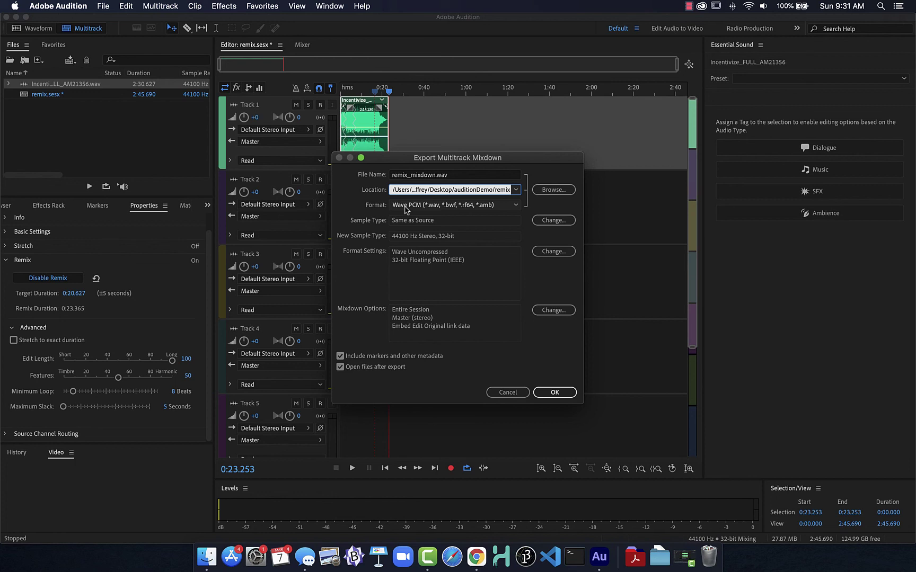
pyautogui.click(485, 206)
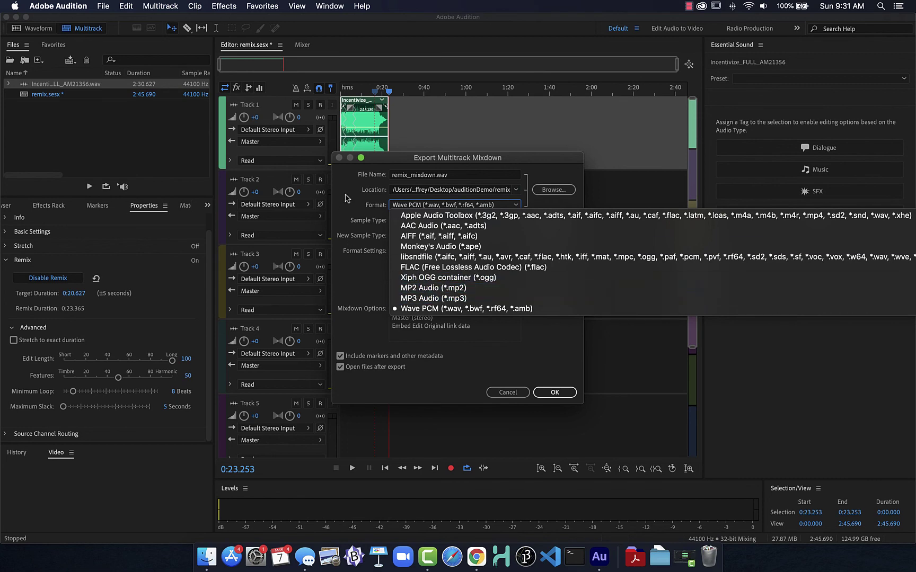
pyautogui.click(345, 198)
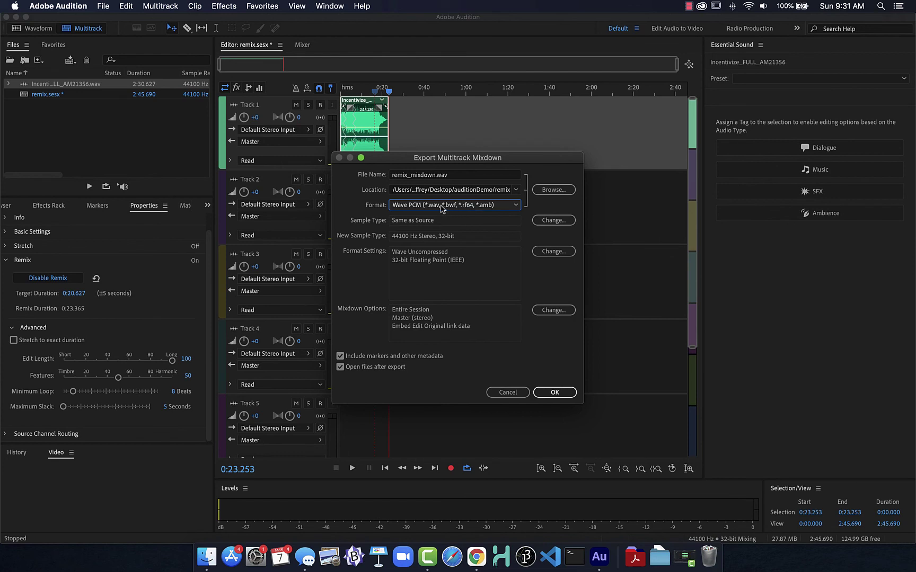
pyautogui.click(470, 209)
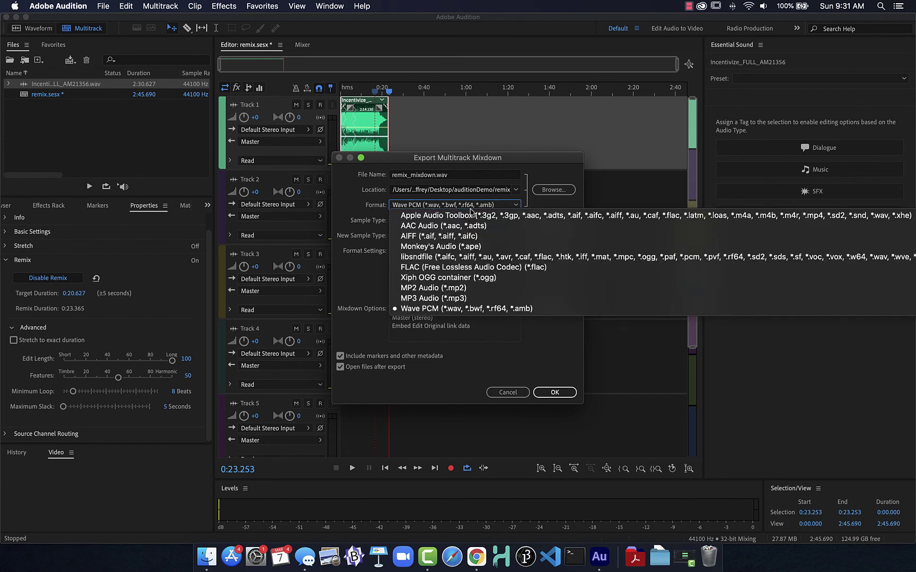
pyautogui.click(366, 219)
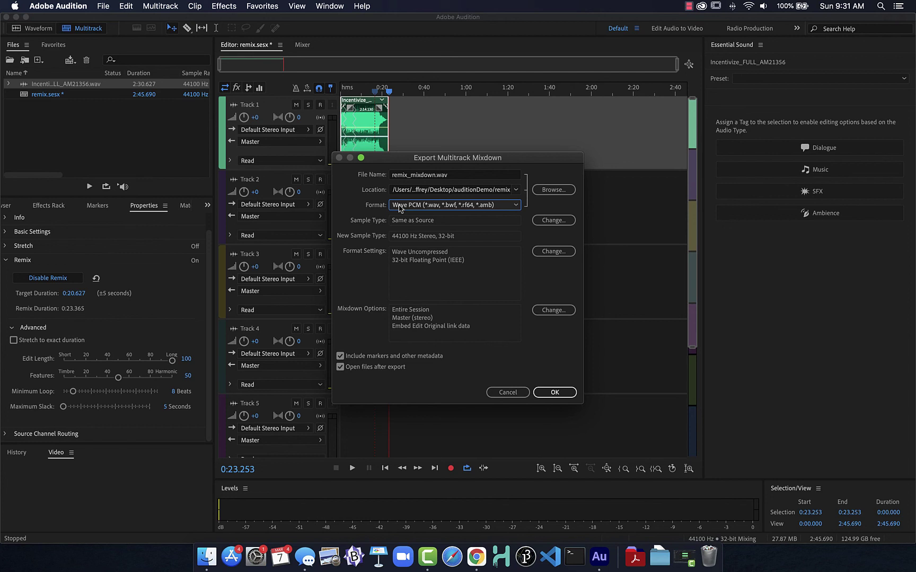
pyautogui.click(555, 392)
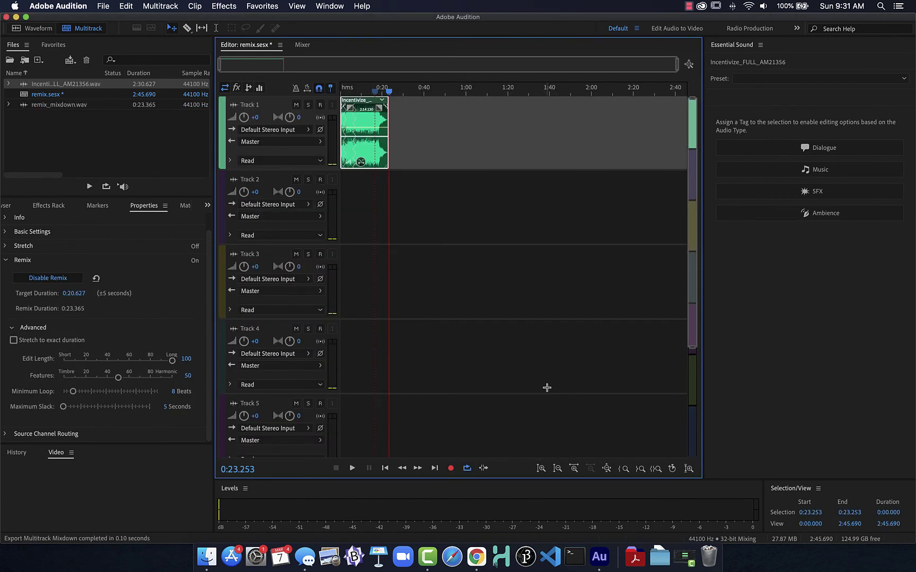